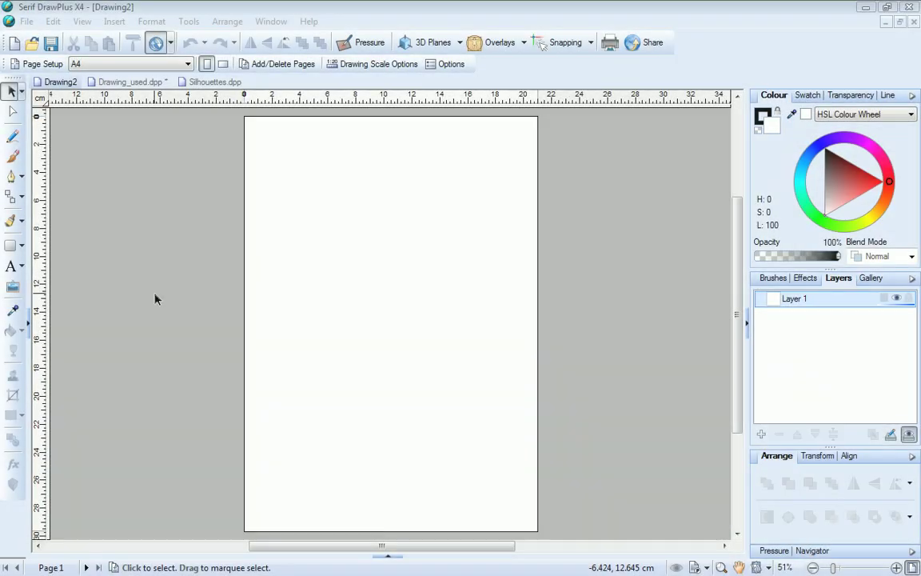
Draw a Quick Rectangle covering the whole page.
{"action": "left_click", "coordinate": [22, 247]}
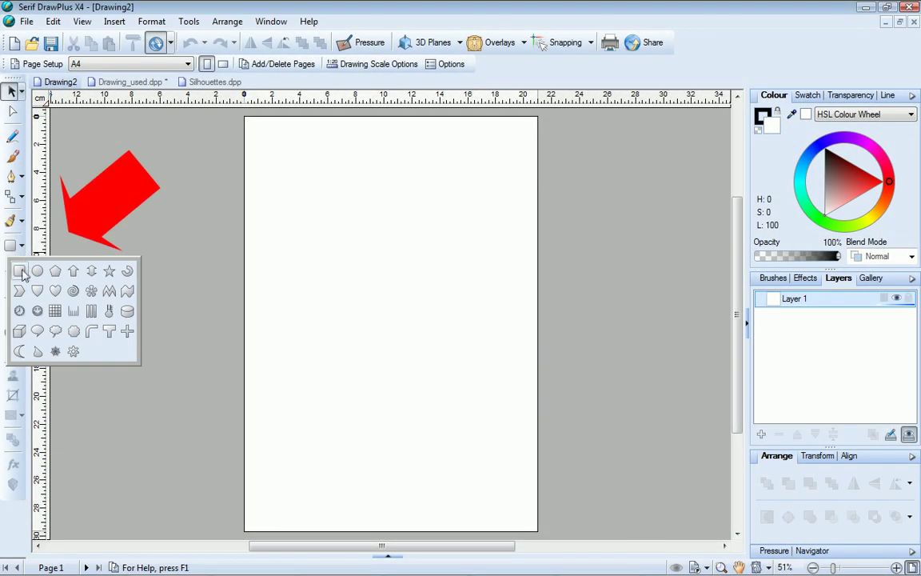
{"action": "left_click", "coordinate": [19, 271]}
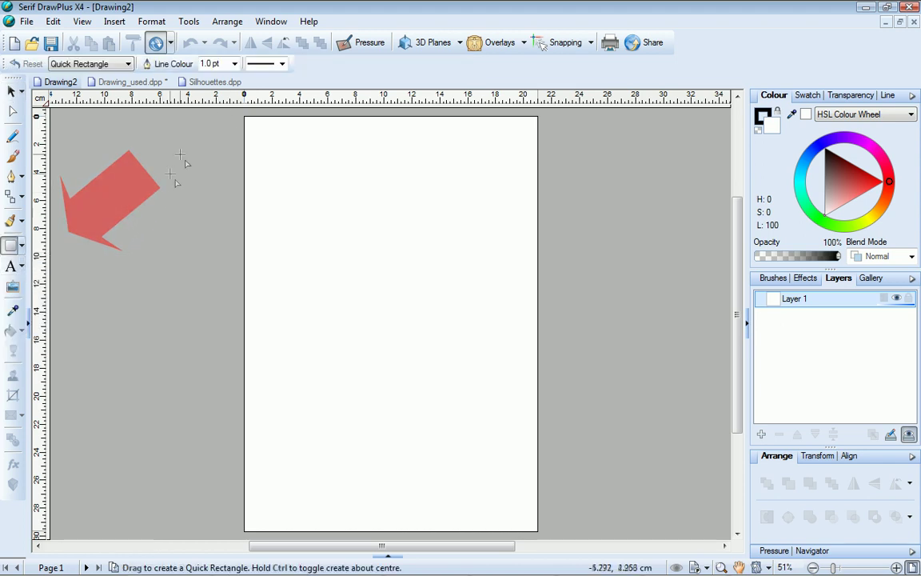
{"action": "mouse_move", "coordinate": [245, 117]}
{"action": "left_mouse_down"}
{"action": "mouse_move", "coordinate": [497, 515]}
{"action": "mouse_move", "coordinate": [536, 531]}
{"action": "left_mouse_up"}
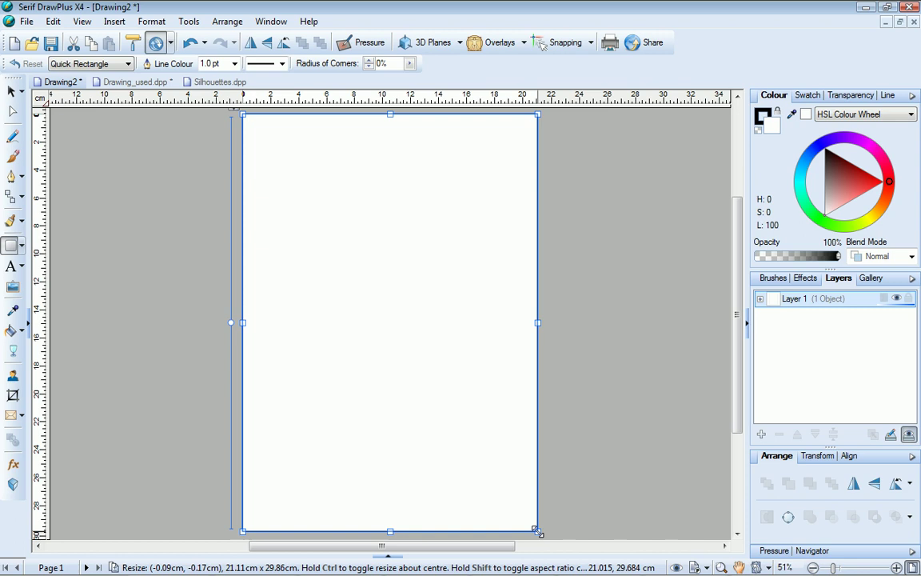
Fill the rectangle with a grey-to-white linear gradient swatch.
{"action": "left_click", "coordinate": [808, 97]}
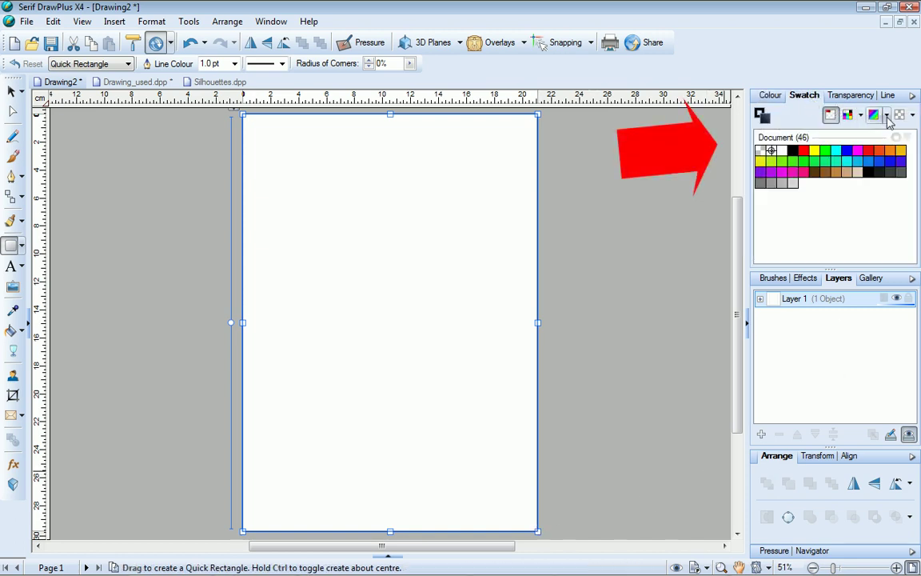
{"action": "left_click", "coordinate": [886, 115]}
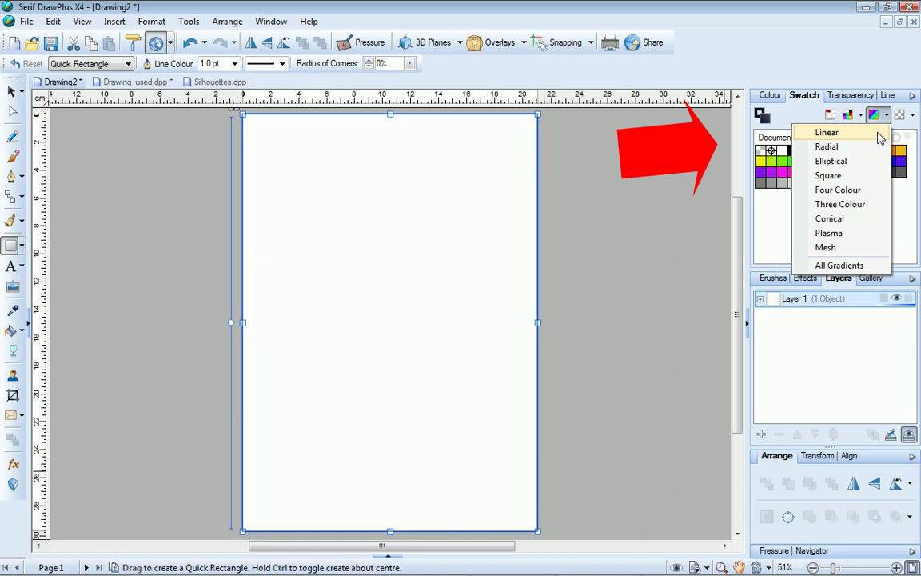
{"action": "left_click", "coordinate": [878, 133]}
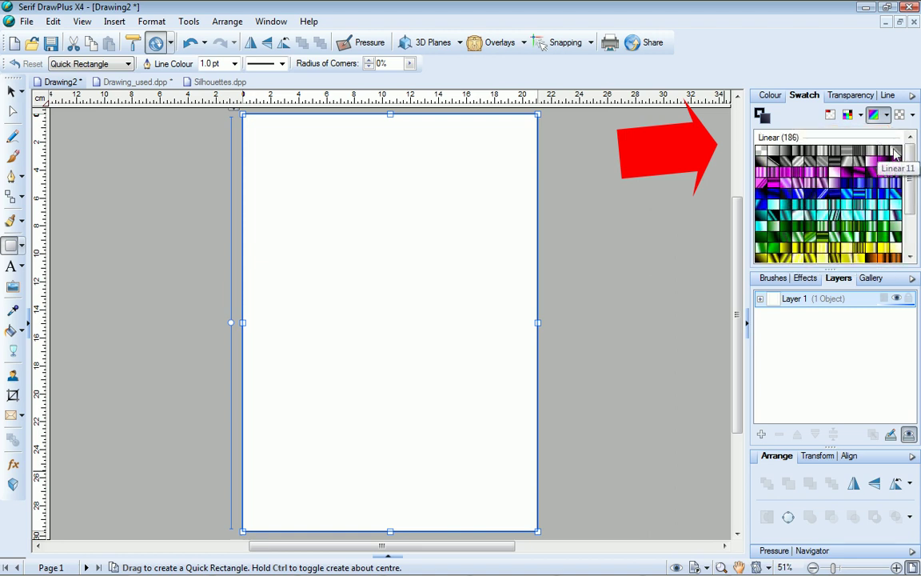
{"action": "left_click", "coordinate": [895, 153]}
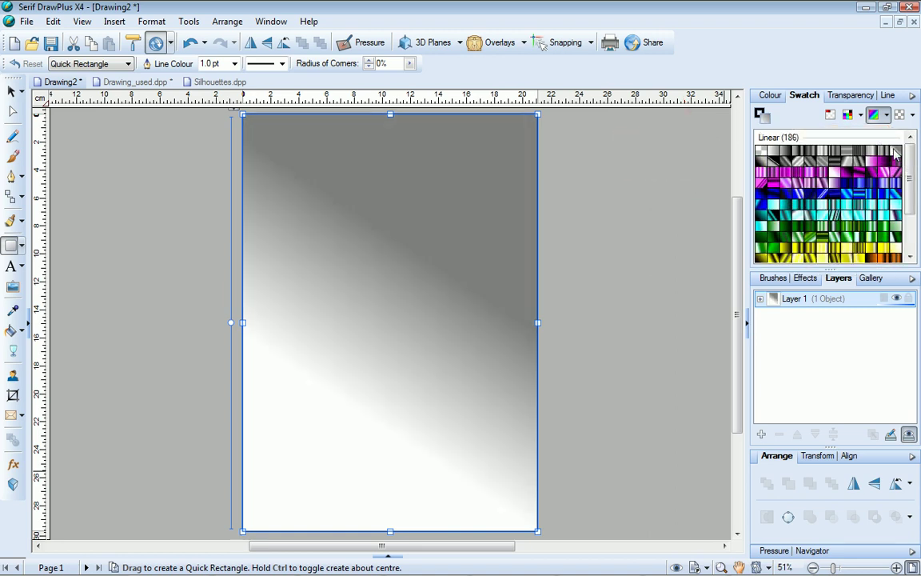
Recolour the gradient ends: dark navy at the bottom, lighter slate blue at the top.
{"action": "left_click", "coordinate": [11, 331]}
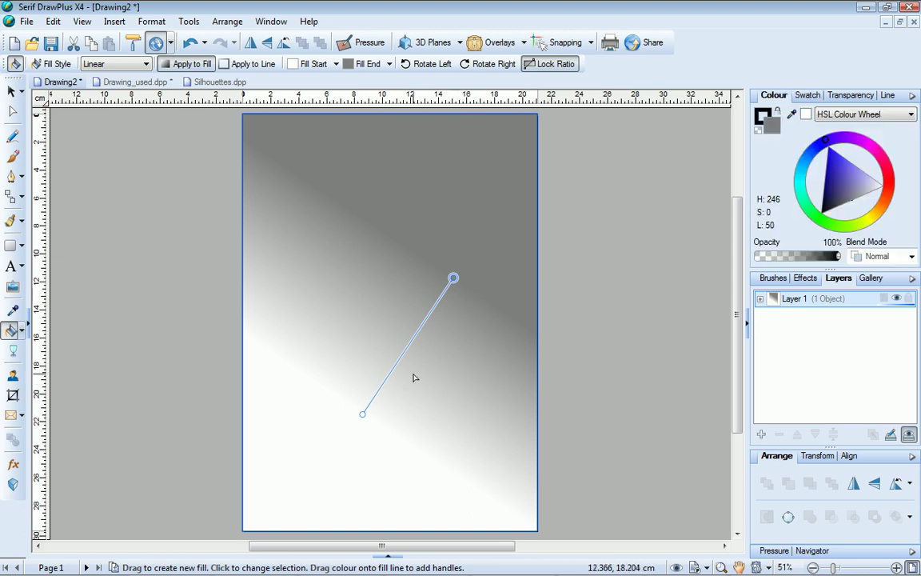
{"action": "left_click", "coordinate": [362, 414]}
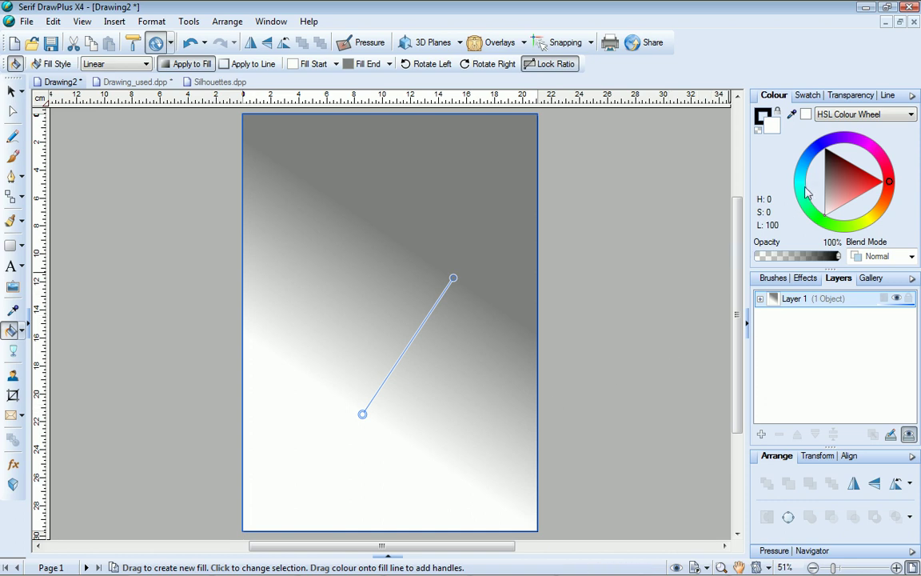
{"action": "left_click", "coordinate": [824, 150]}
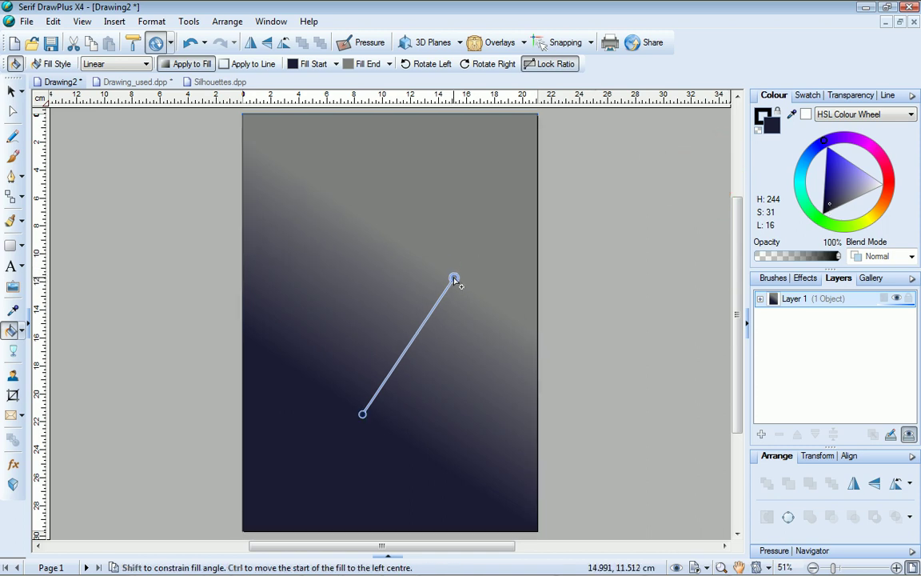
{"action": "left_click_drag", "start_coordinate": [453, 278], "coordinate": [454, 259]}
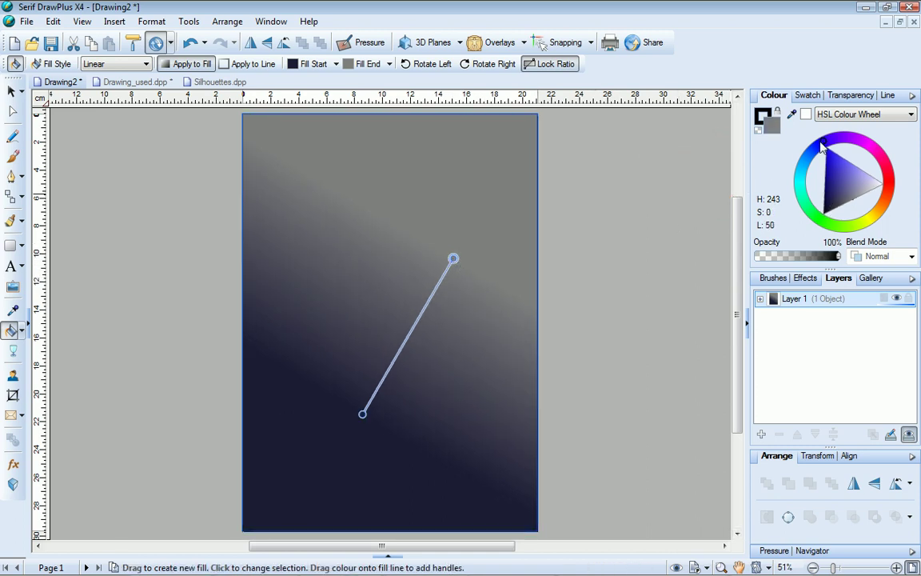
{"action": "left_click", "coordinate": [838, 205]}
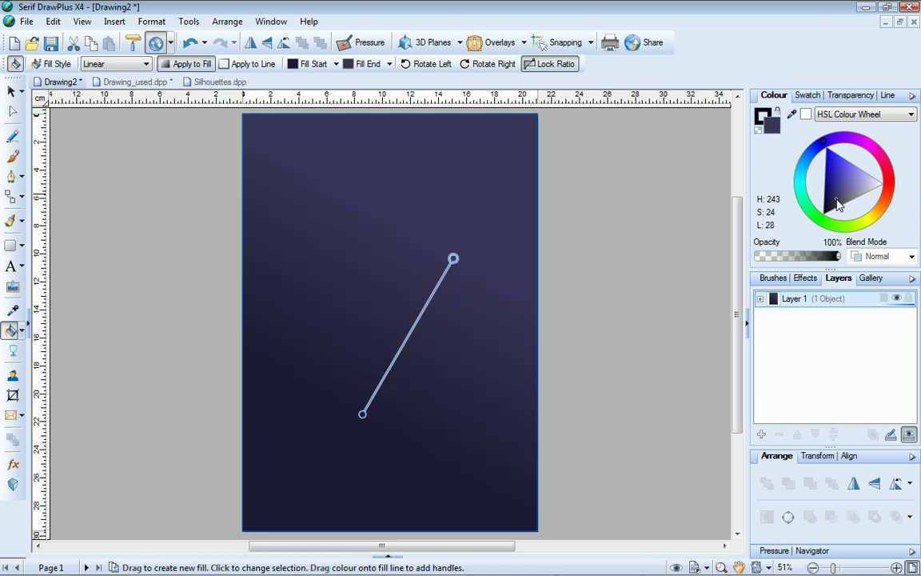
{"action": "left_click_drag", "start_coordinate": [839, 203], "coordinate": [846, 198]}
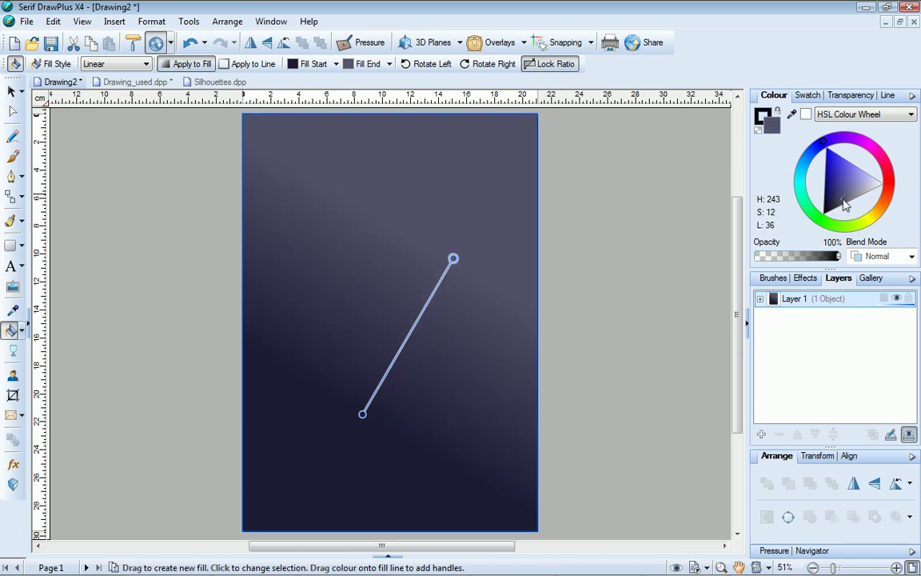
{"action": "left_click", "coordinate": [631, 292]}
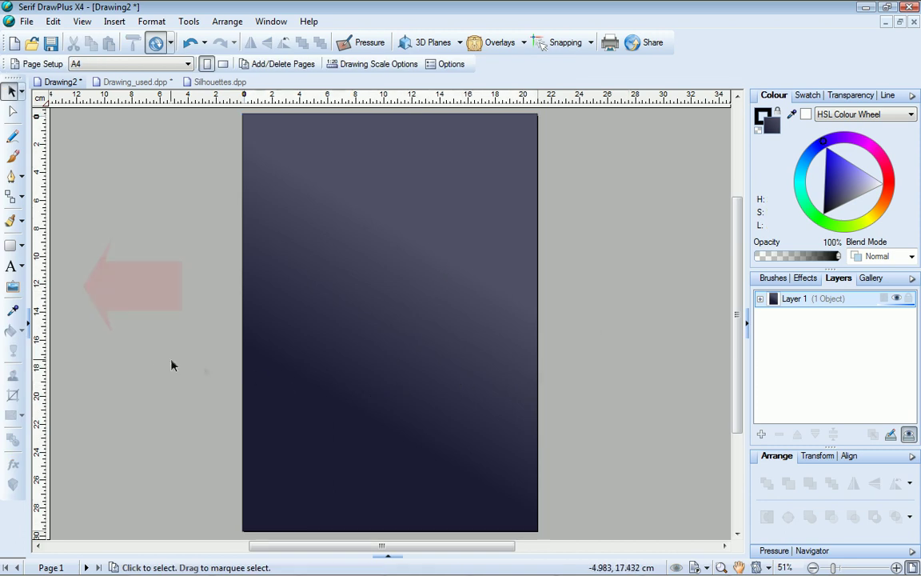
Insert Moon.png from the project files folder and place it near the page's top-right.
{"action": "left_click", "coordinate": [13, 287]}
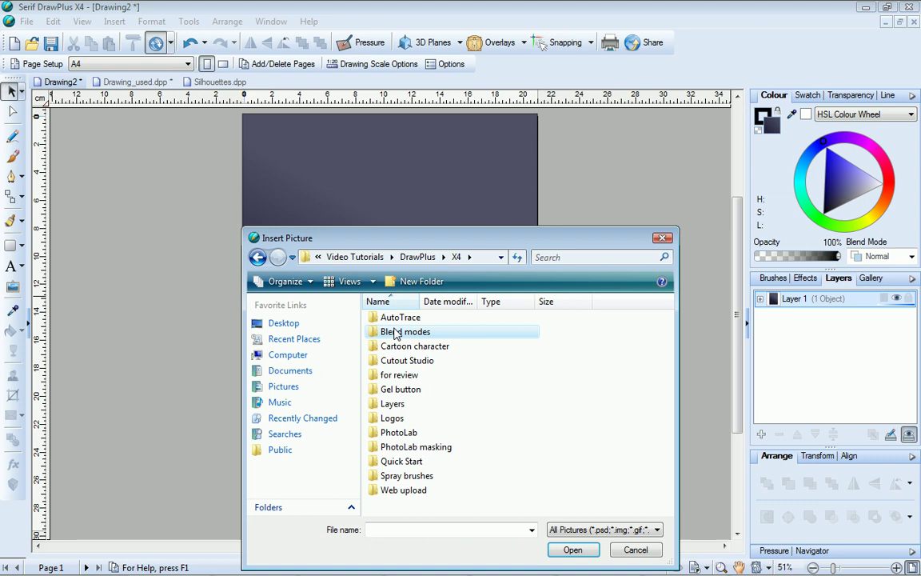
{"action": "double_click", "coordinate": [405, 332]}
{"action": "left_click", "coordinate": [399, 332]}
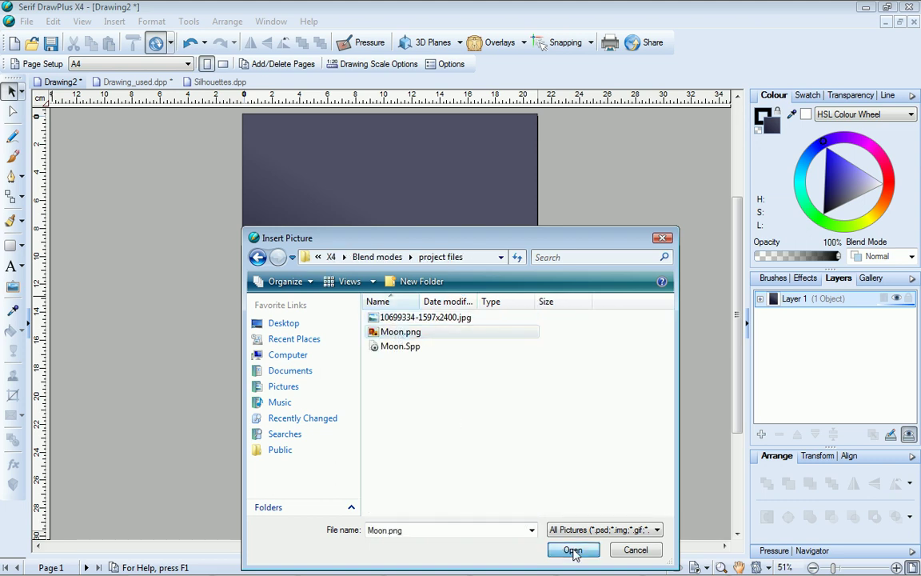
{"action": "left_click", "coordinate": [573, 550]}
{"action": "left_click_drag", "start_coordinate": [412, 135], "coordinate": [519, 199]}
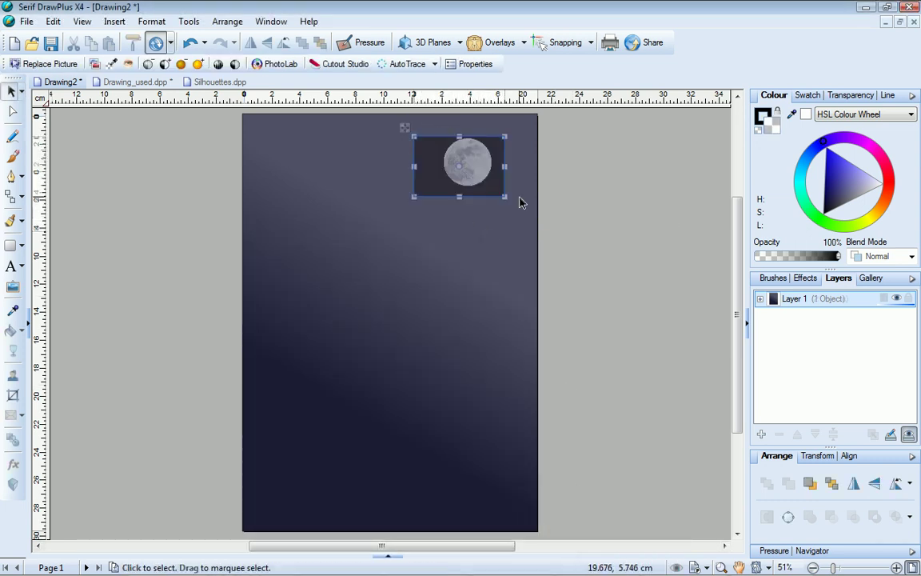
Apply the Screen blend mode to the moon picture, then deselect it.
{"action": "left_click", "coordinate": [912, 257]}
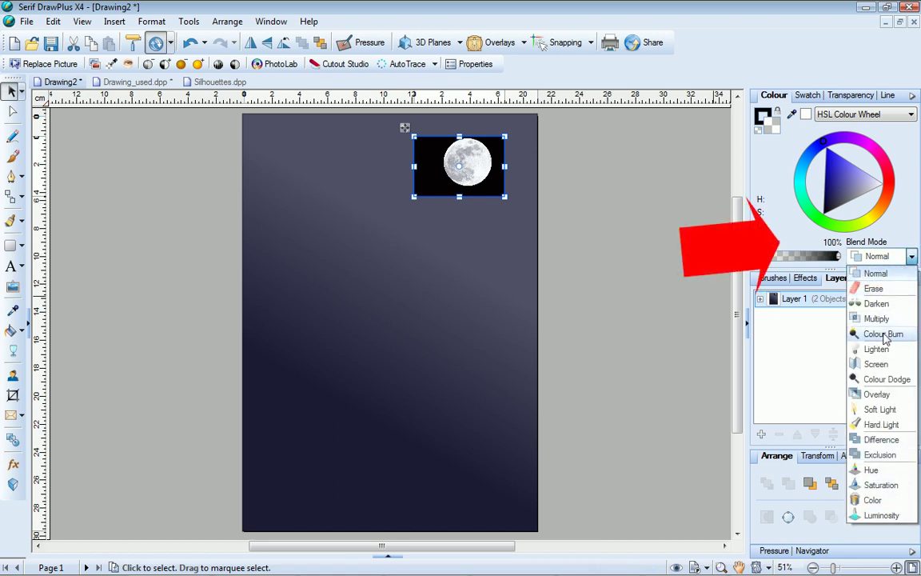
{"action": "left_click", "coordinate": [863, 365]}
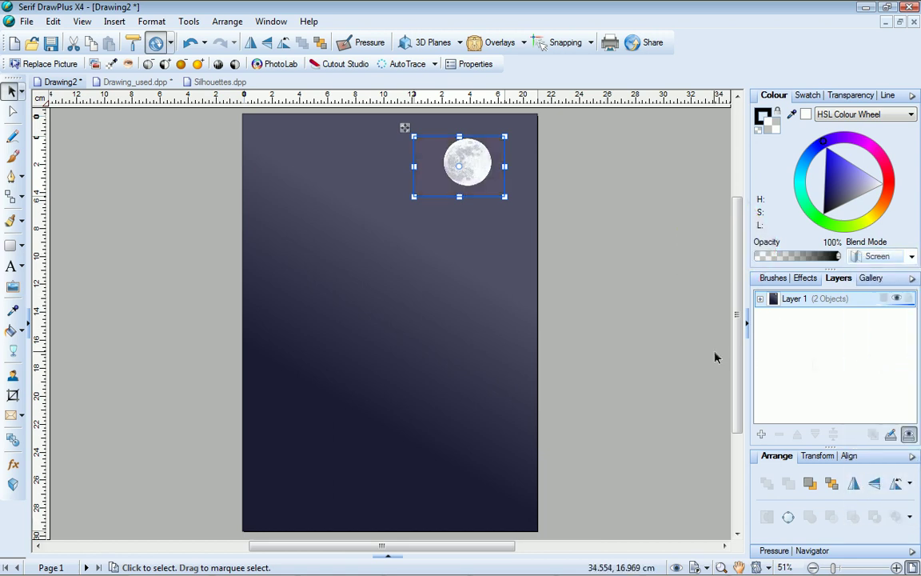
{"action": "left_click", "coordinate": [670, 337]}
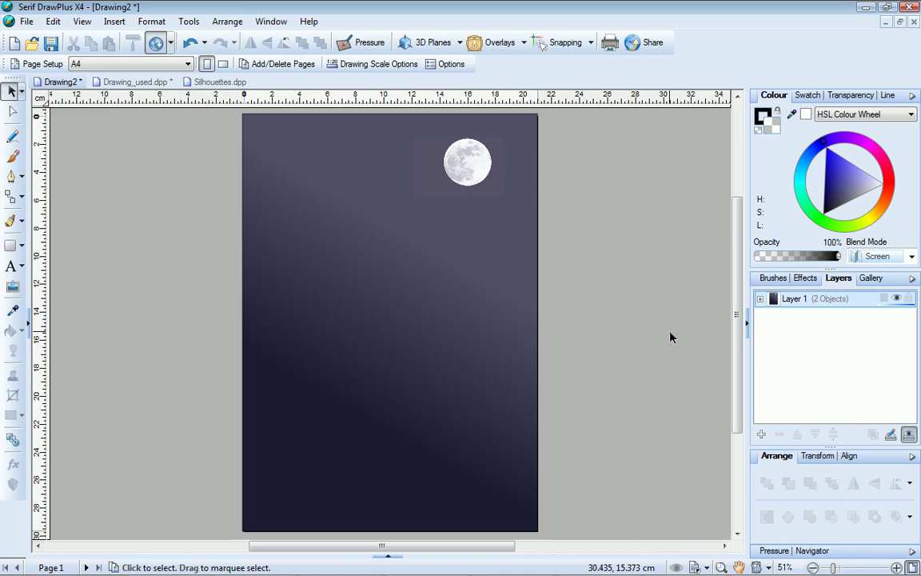
Choose the Clouds brush from the Effects category for the Paintbrush.
{"action": "left_click", "coordinate": [13, 159]}
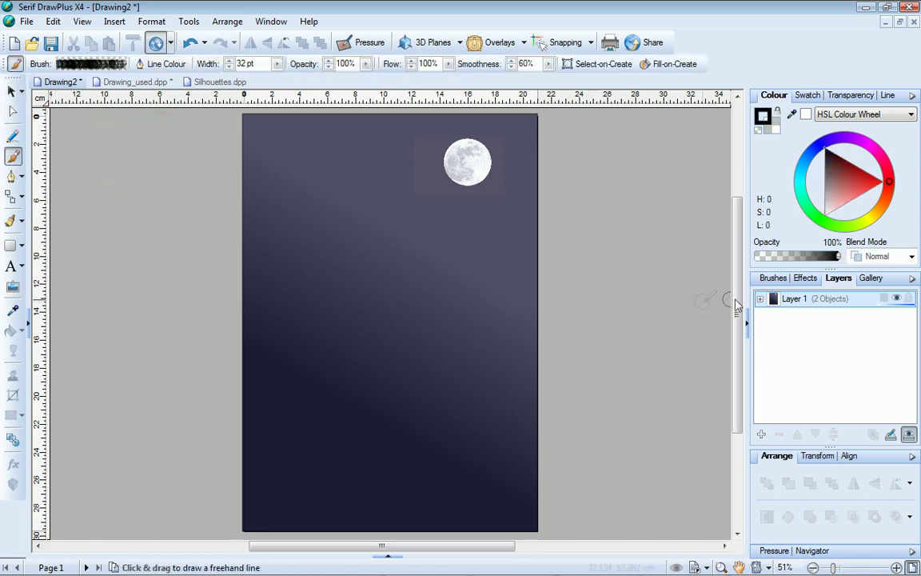
{"action": "left_click", "coordinate": [772, 279]}
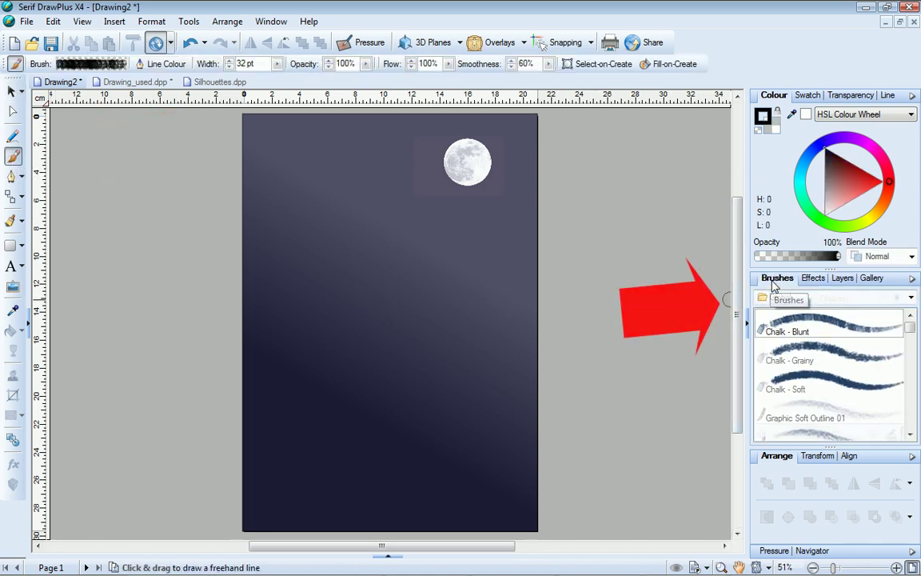
{"action": "left_click", "coordinate": [909, 296]}
{"action": "left_click", "coordinate": [877, 364]}
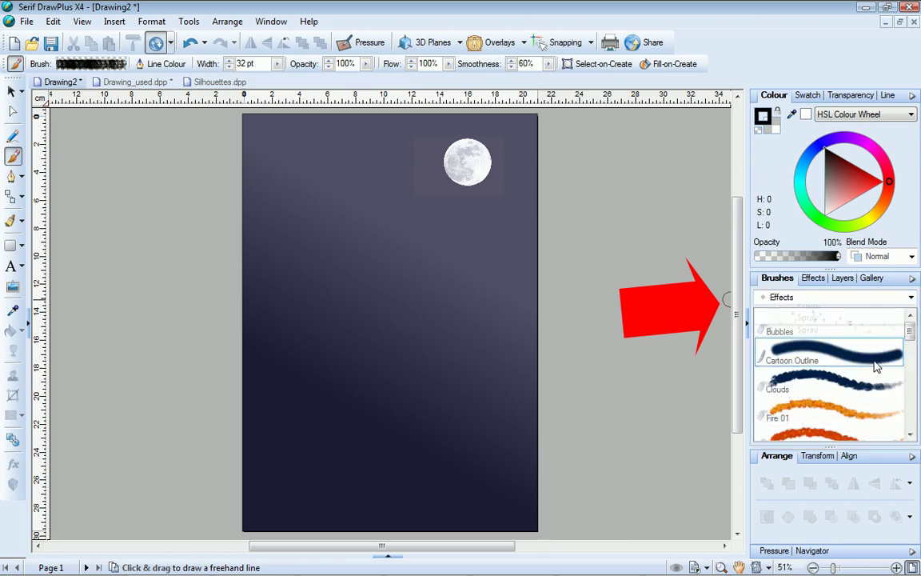
{"action": "left_click", "coordinate": [849, 388]}
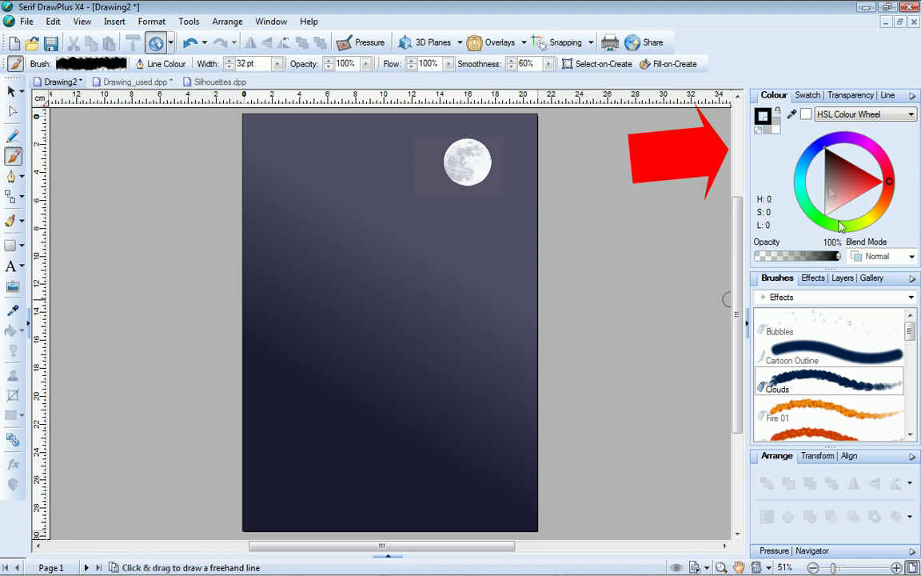
Switch the Swatch panel to the Standard RGB palette.
{"action": "left_click", "coordinate": [804, 96]}
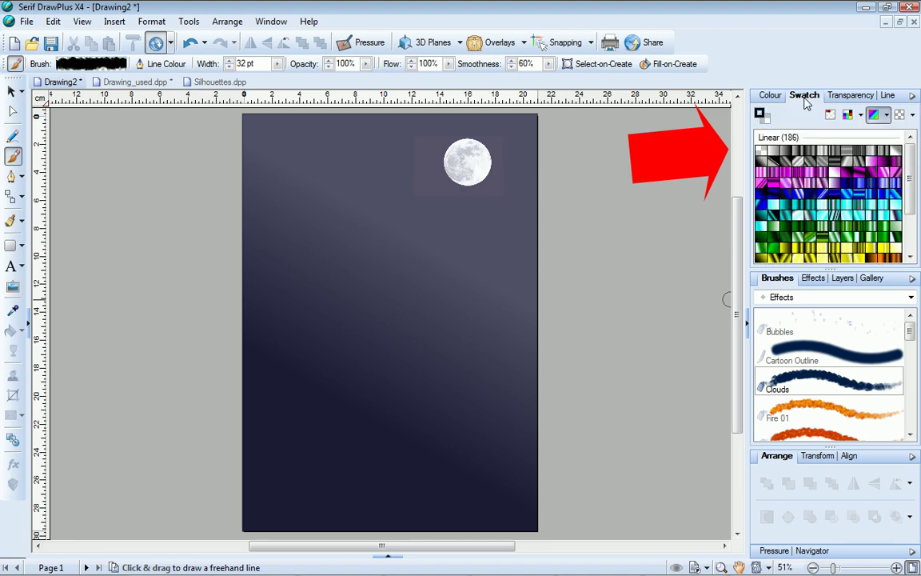
{"action": "left_click", "coordinate": [859, 114]}
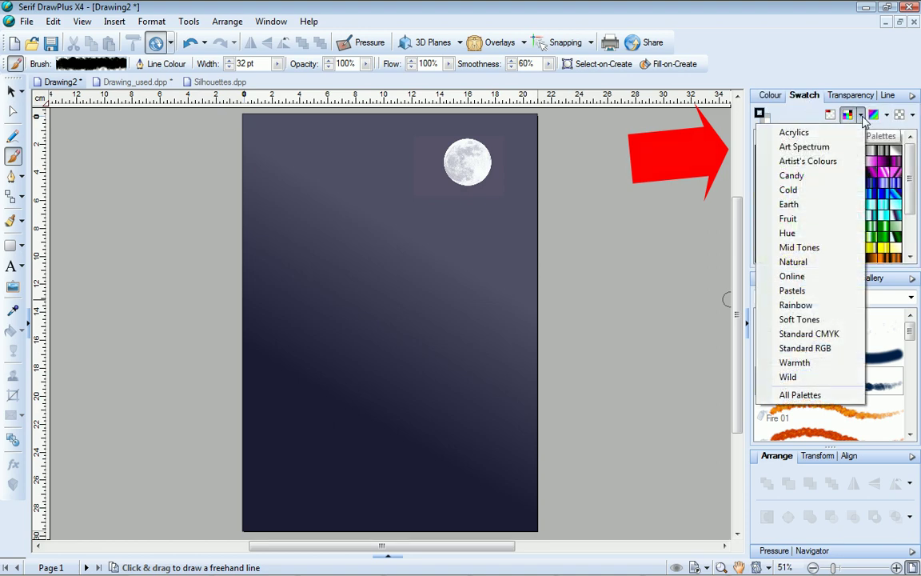
{"action": "left_click", "coordinate": [843, 348]}
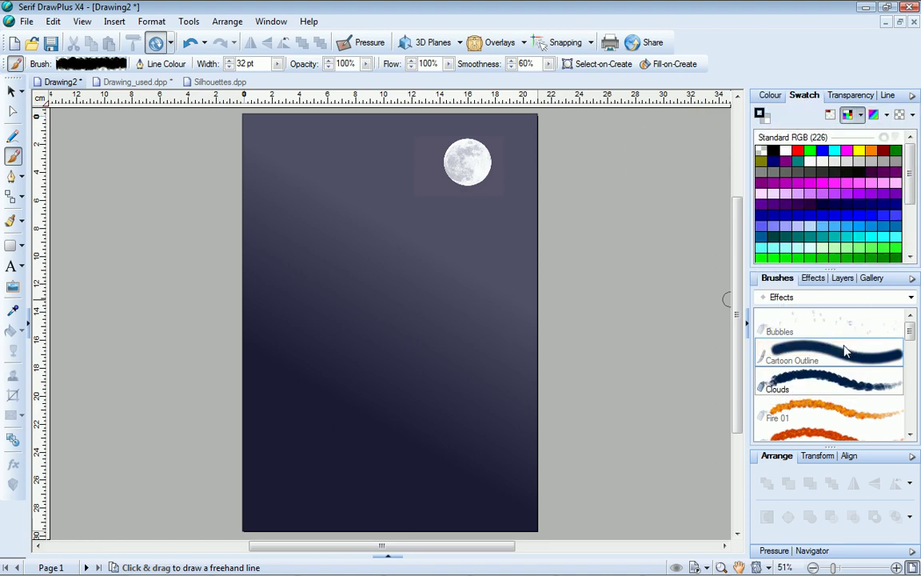
Paint a first light grey cloud around the moon with a wider, more transparent brush.
{"action": "left_click", "coordinate": [847, 161]}
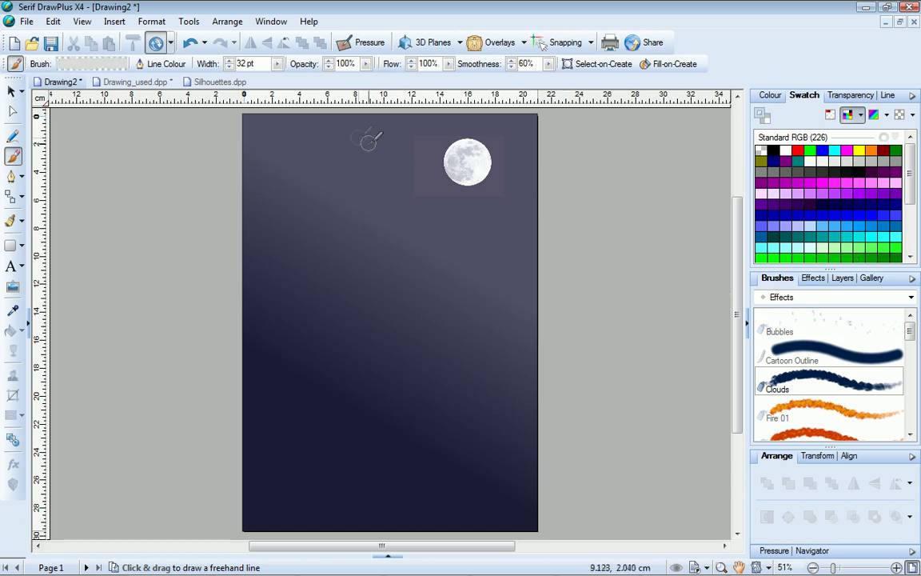
{"action": "left_click", "coordinate": [277, 63]}
{"action": "left_click_drag", "start_coordinate": [280, 80], "coordinate": [303, 83]}
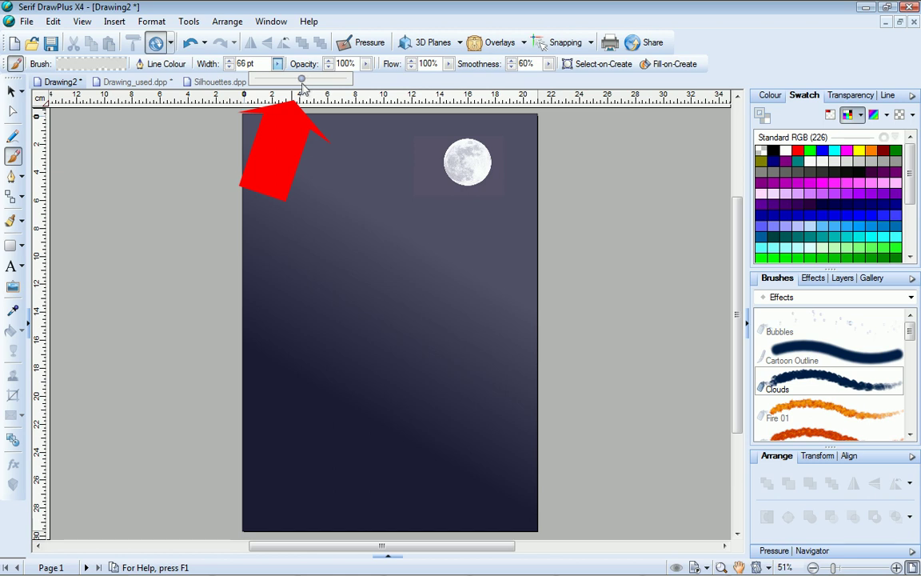
{"action": "left_click", "coordinate": [365, 63]}
{"action": "left_click_drag", "start_coordinate": [368, 81], "coordinate": [291, 81]}
{"action": "mouse_move", "coordinate": [408, 147]}
{"action": "left_mouse_down"}
{"action": "mouse_move", "coordinate": [396, 144]}
{"action": "mouse_move", "coordinate": [419, 128]}
{"action": "mouse_move", "coordinate": [447, 128]}
{"action": "mouse_move", "coordinate": [503, 160]}
{"action": "mouse_move", "coordinate": [476, 170]}
{"action": "mouse_move", "coordinate": [383, 159]}
{"action": "left_mouse_up"}
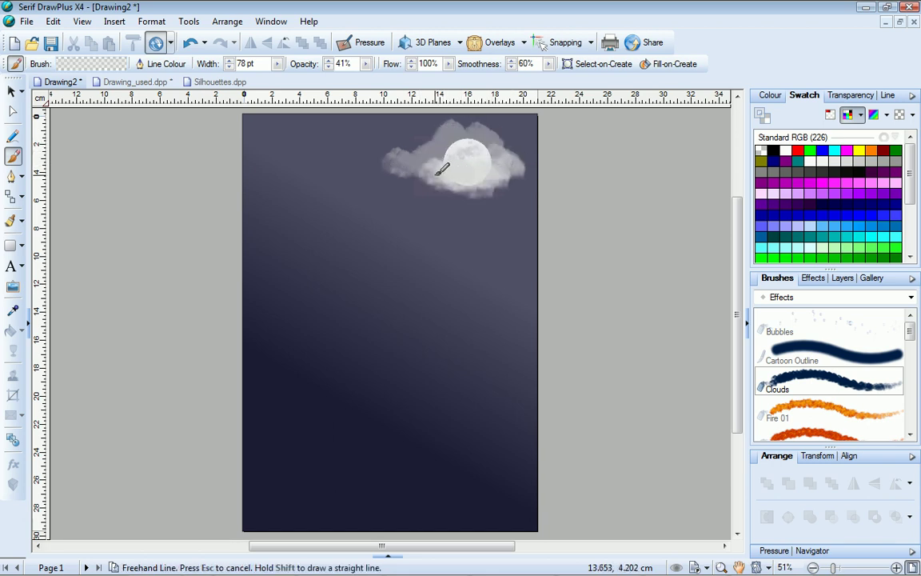
Paint fainter cloud strokes below and across the moon at about 56 pt and half opacity.
{"action": "left_click", "coordinate": [832, 164]}
{"action": "left_click", "coordinate": [276, 63]}
{"action": "left_click_drag", "start_coordinate": [270, 81], "coordinate": [250, 81]}
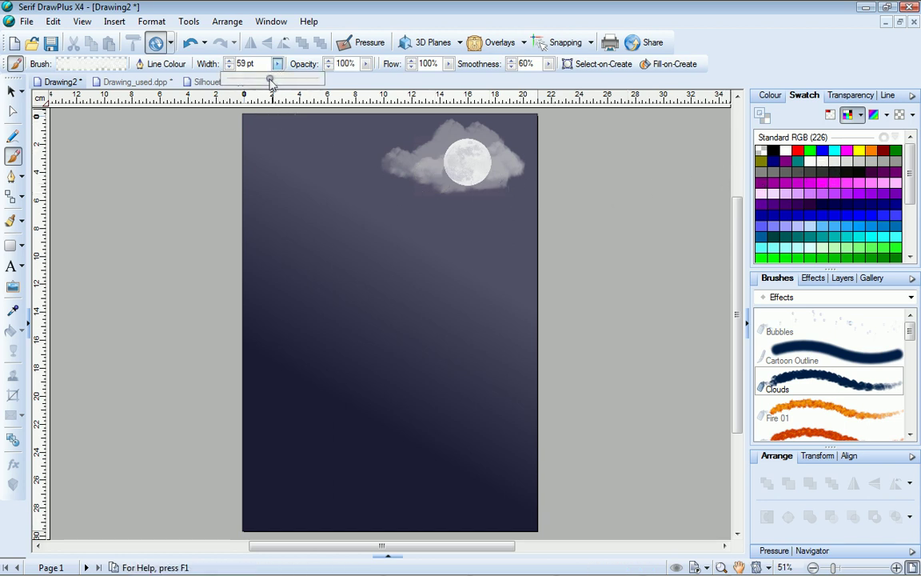
{"action": "left_click", "coordinate": [365, 63]}
{"action": "left_click_drag", "start_coordinate": [364, 81], "coordinate": [306, 81]}
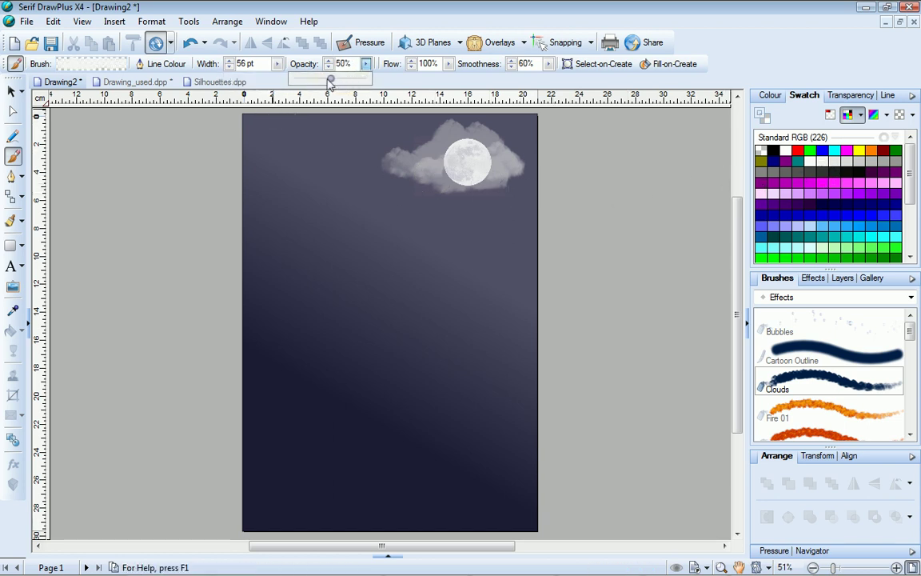
{"action": "mouse_move", "coordinate": [424, 182]}
{"action": "left_mouse_down"}
{"action": "mouse_move", "coordinate": [442, 160]}
{"action": "mouse_move", "coordinate": [400, 157]}
{"action": "mouse_move", "coordinate": [474, 180]}
{"action": "left_mouse_up"}
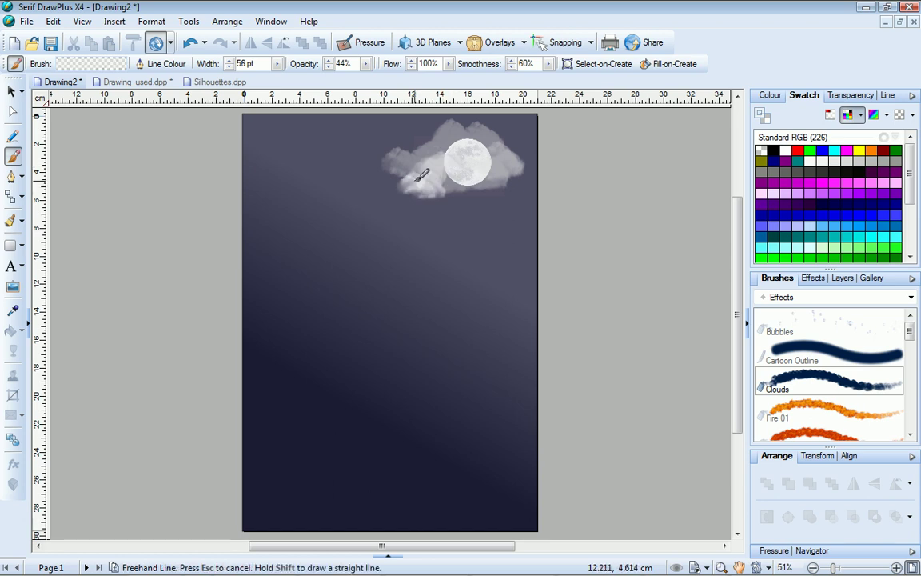
{"action": "left_click_drag", "start_coordinate": [410, 164], "coordinate": [512, 167]}
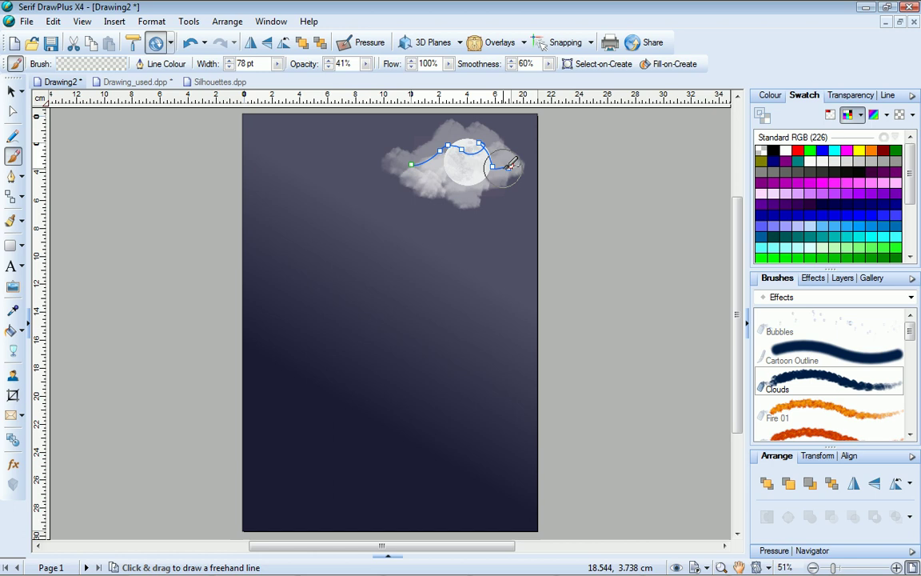
Set the new cloud stroke to 34% opacity and 80 pt width.
{"action": "left_click", "coordinate": [366, 63]}
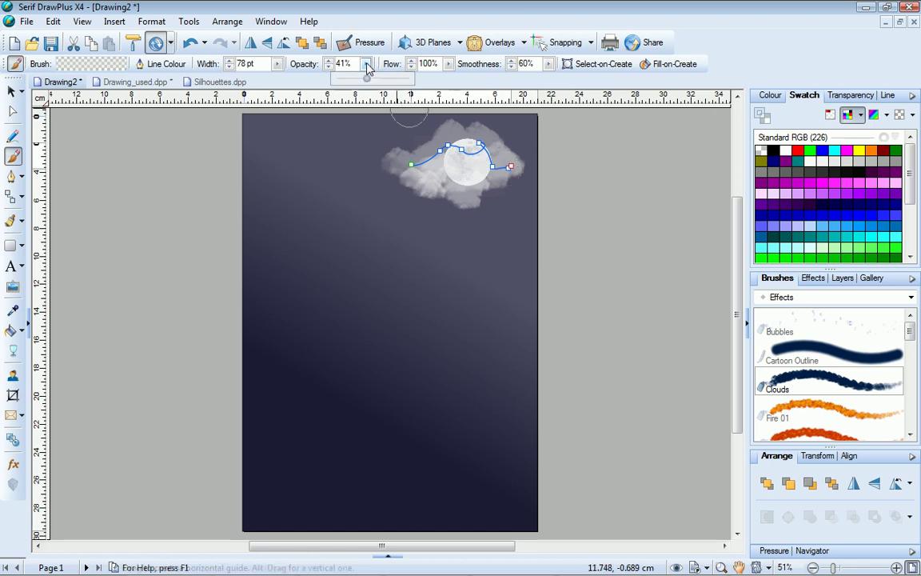
{"action": "left_click_drag", "start_coordinate": [350, 81], "coordinate": [364, 82]}
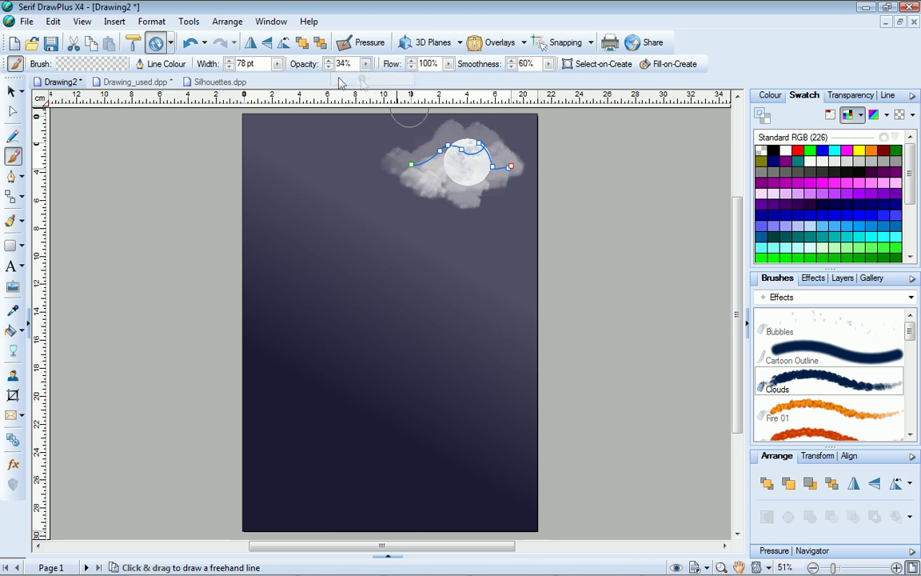
{"action": "left_click", "coordinate": [276, 63]}
{"action": "left_click_drag", "start_coordinate": [277, 81], "coordinate": [279, 83]}
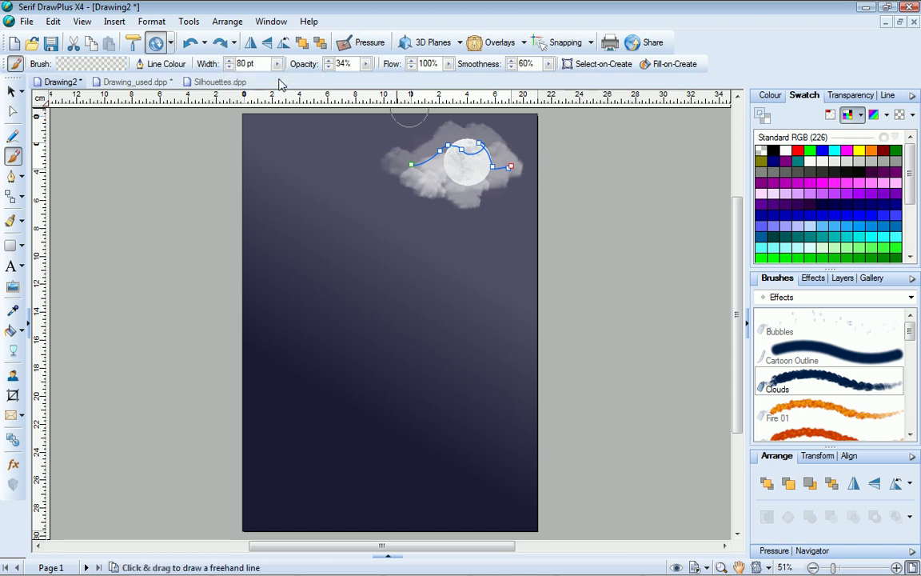
Deselect the stroke and choose the Moss brush from the Nature category.
{"action": "left_click", "coordinate": [590, 188]}
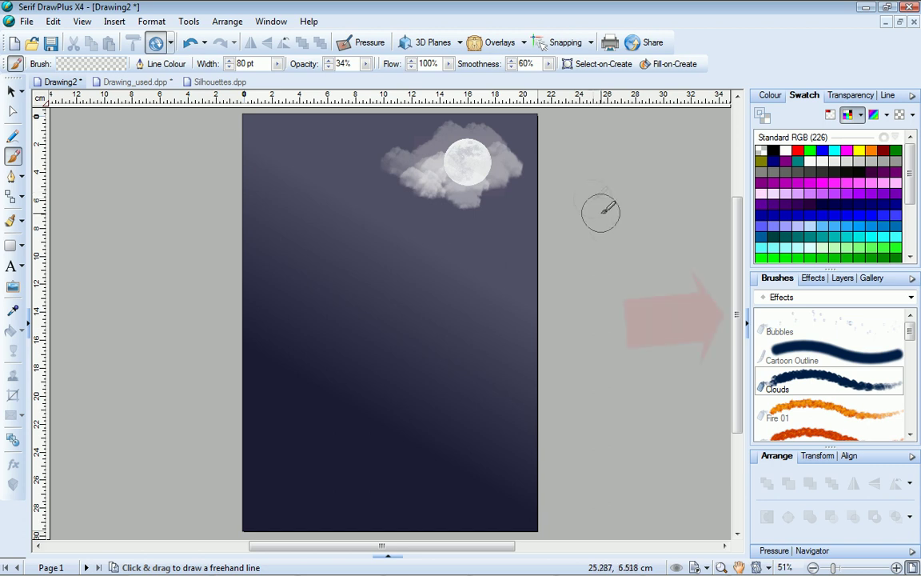
{"action": "left_click", "coordinate": [910, 297]}
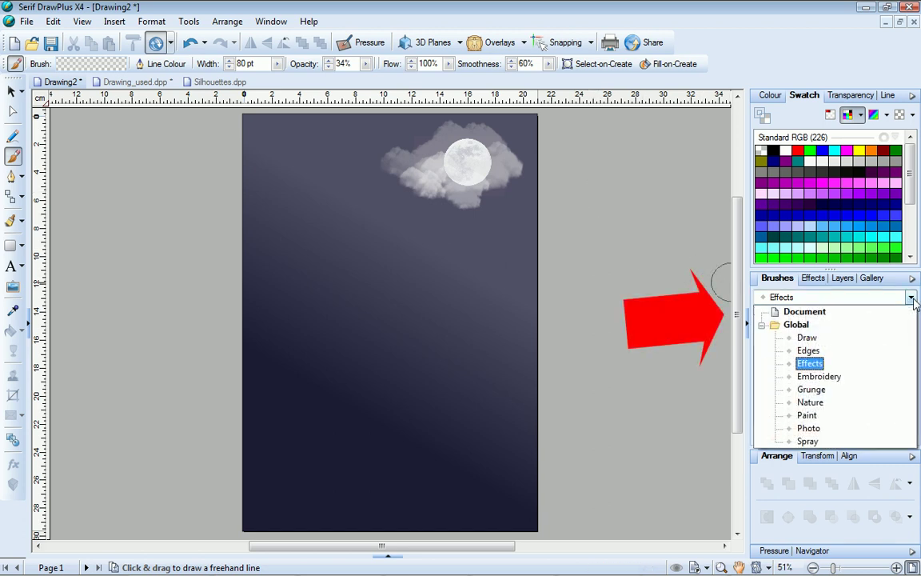
{"action": "left_click", "coordinate": [896, 402]}
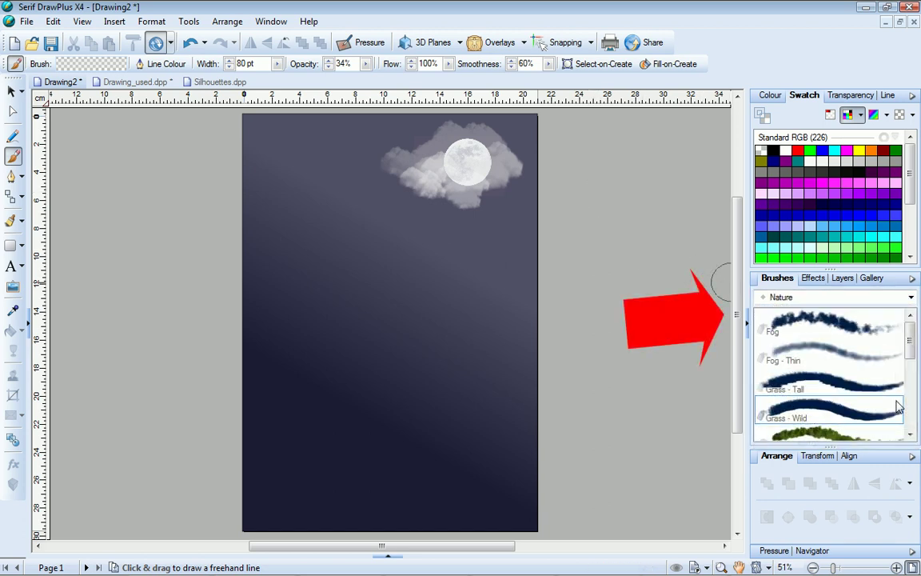
{"action": "scroll", "coordinate": [887, 396], "scroll_direction": "down", "scroll_amount": 2}
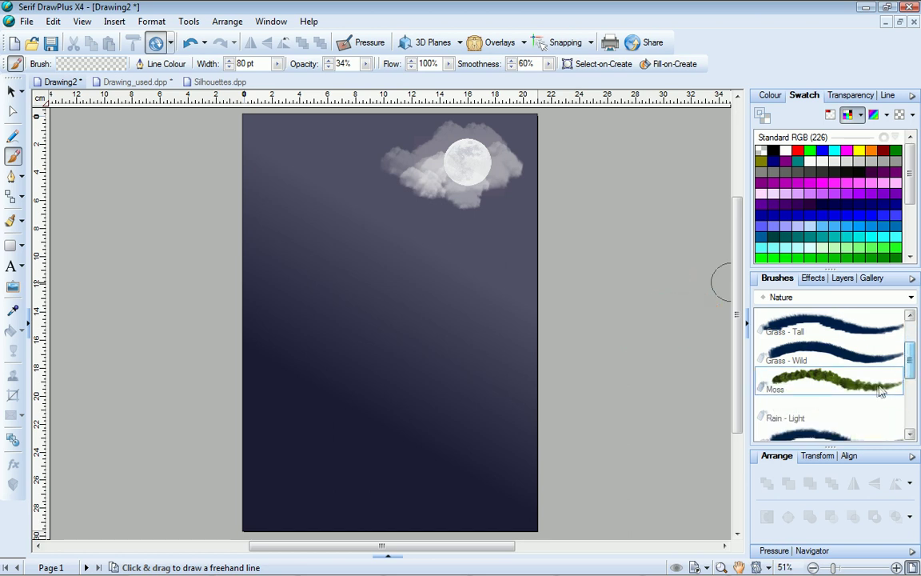
{"action": "left_click", "coordinate": [878, 389]}
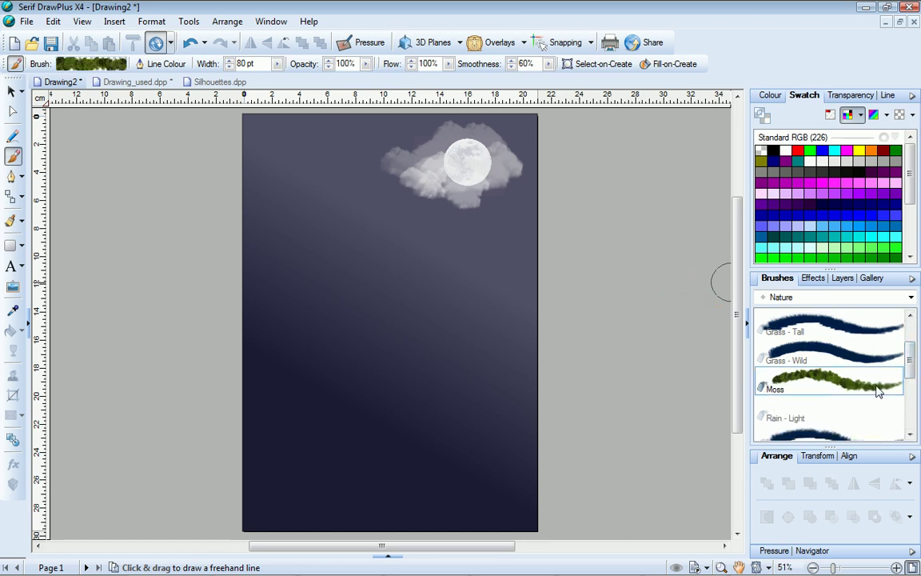
Widen the Moss brush to 128 pt and paint treetops along the page bottom.
{"action": "left_click", "coordinate": [276, 63]}
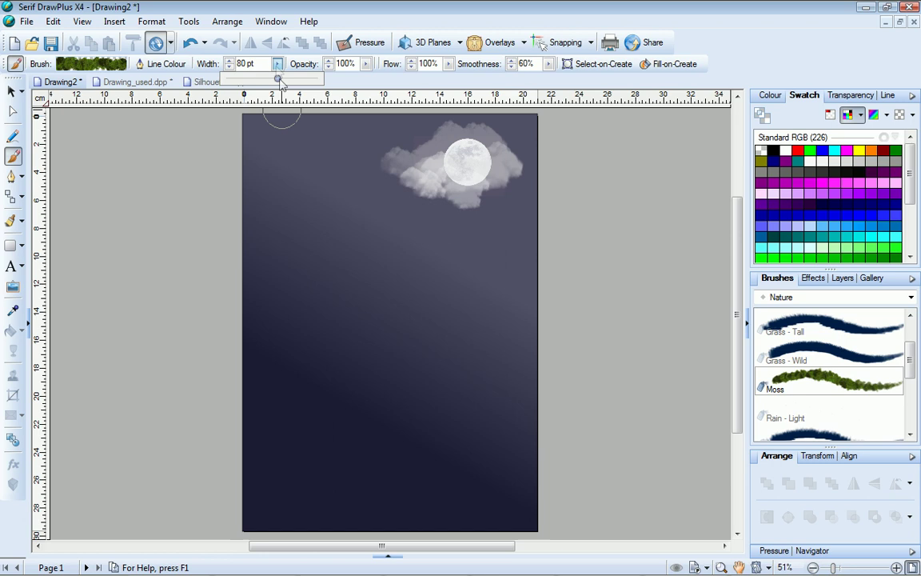
{"action": "left_click_drag", "start_coordinate": [278, 80], "coordinate": [292, 79]}
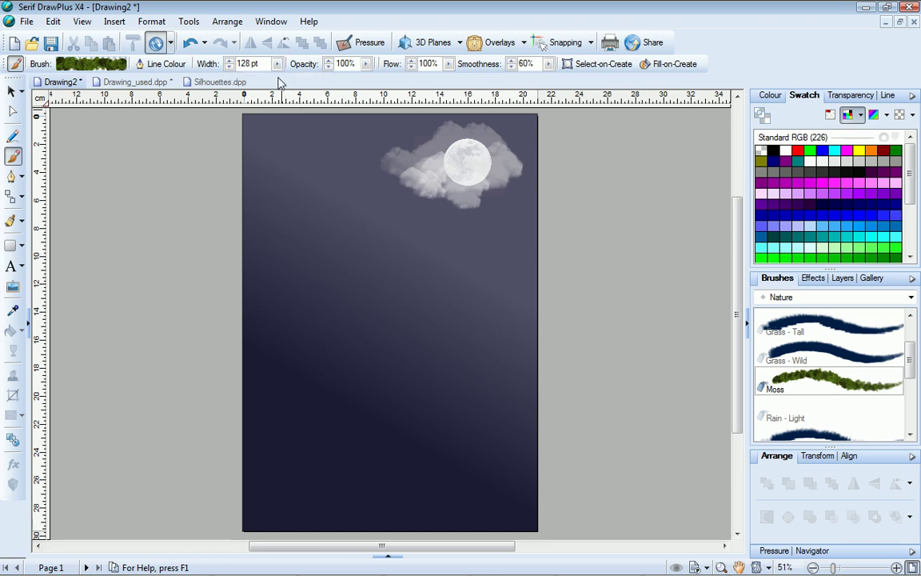
{"action": "mouse_move", "coordinate": [288, 447]}
{"action": "left_mouse_down"}
{"action": "mouse_move", "coordinate": [284, 423]}
{"action": "mouse_move", "coordinate": [344, 432]}
{"action": "mouse_move", "coordinate": [339, 464]}
{"action": "mouse_move", "coordinate": [415, 382]}
{"action": "mouse_move", "coordinate": [470, 432]}
{"action": "mouse_move", "coordinate": [432, 503]}
{"action": "mouse_move", "coordinate": [571, 503]}
{"action": "mouse_move", "coordinate": [302, 519]}
{"action": "mouse_move", "coordinate": [280, 508]}
{"action": "left_mouse_up"}
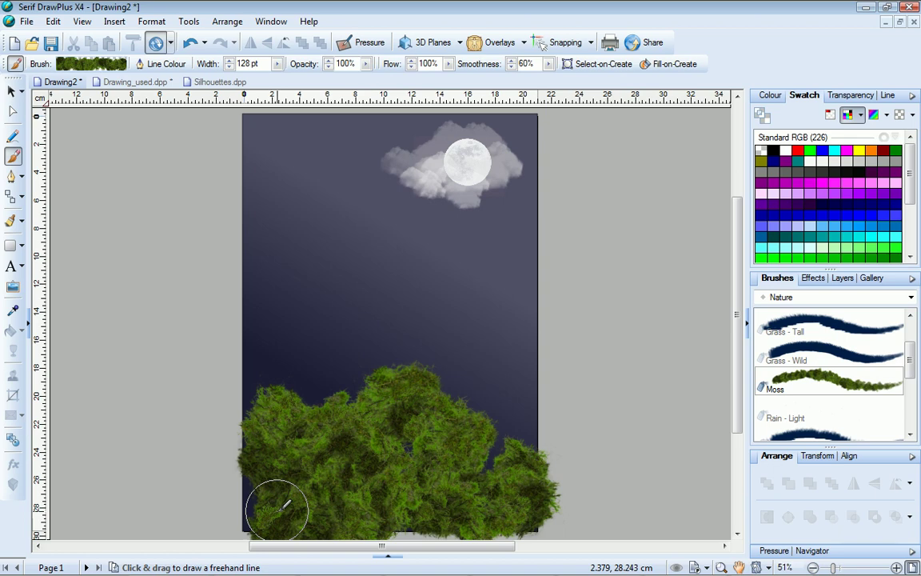
Copy the flying bird from Silhouettes.dpp, then close that document.
{"action": "left_click", "coordinate": [210, 83]}
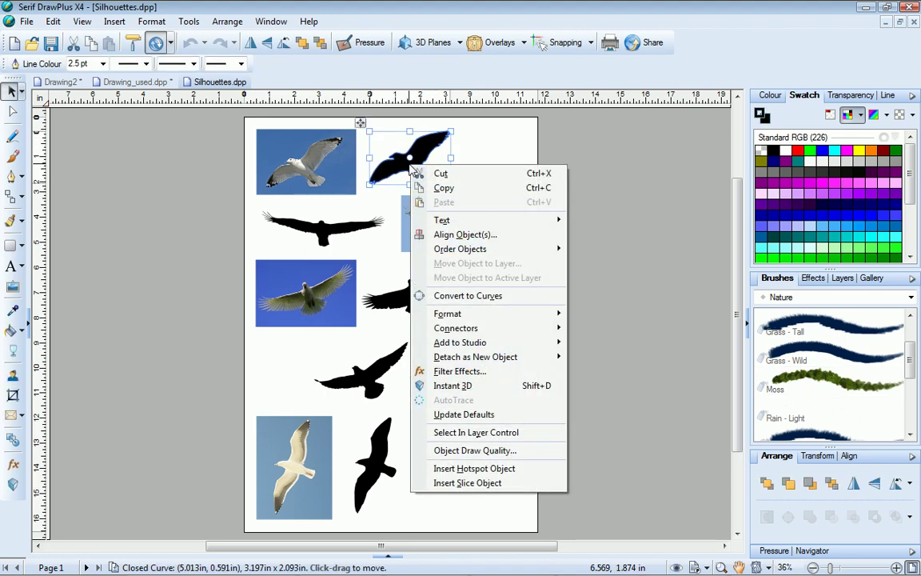
{"action": "left_click", "coordinate": [436, 188]}
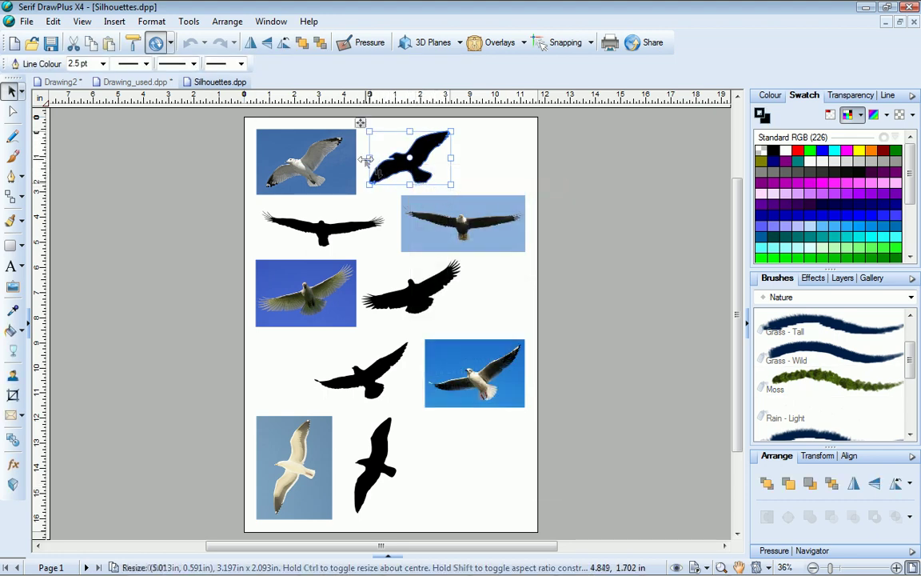
{"action": "right_click", "coordinate": [230, 90]}
{"action": "left_click", "coordinate": [256, 104]}
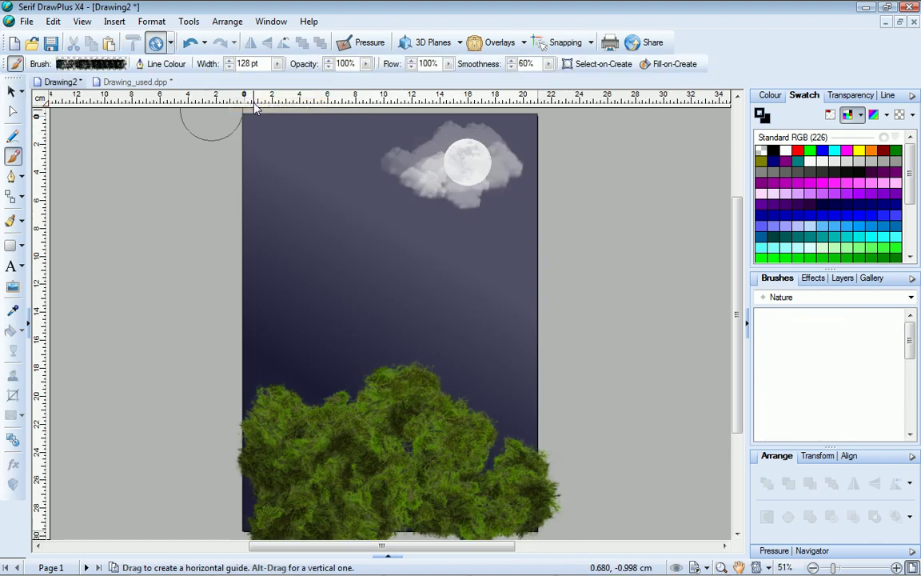
Paste the bird silhouette, shrink it, place it just below the moon, and colour it dark grey.
{"action": "right_click", "coordinate": [374, 231]}
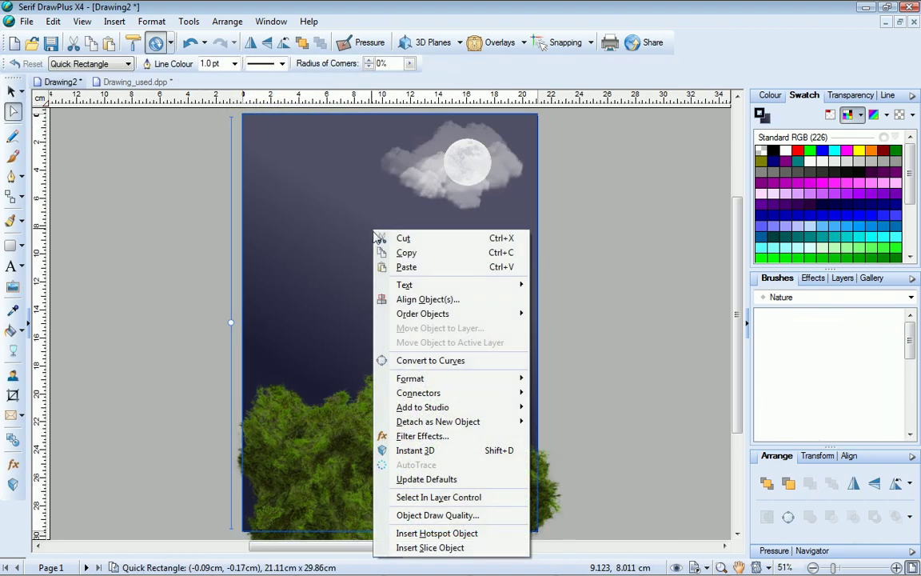
{"action": "left_click", "coordinate": [407, 269]}
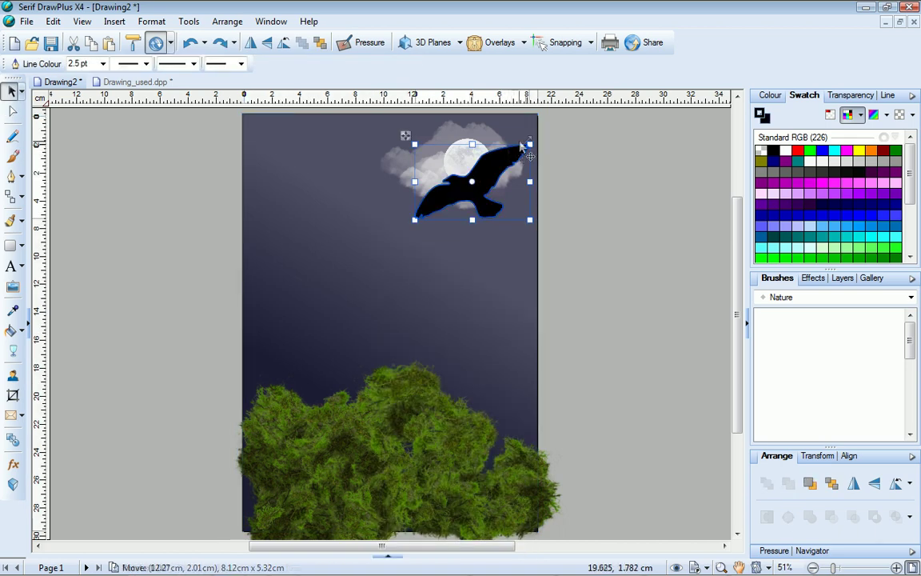
{"action": "left_click_drag", "start_coordinate": [529, 145], "coordinate": [505, 168]}
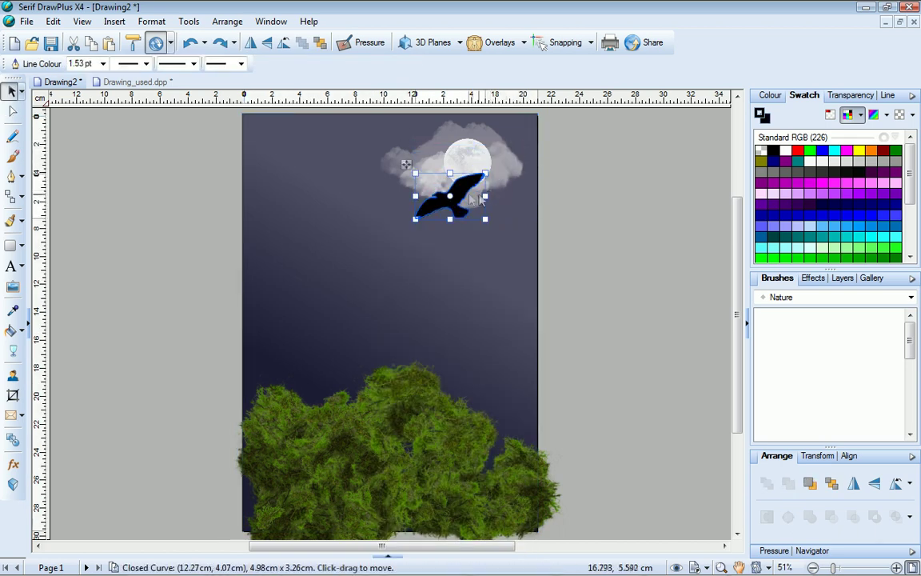
{"action": "left_click_drag", "start_coordinate": [455, 196], "coordinate": [456, 207]}
{"action": "left_click_drag", "start_coordinate": [505, 179], "coordinate": [478, 187]}
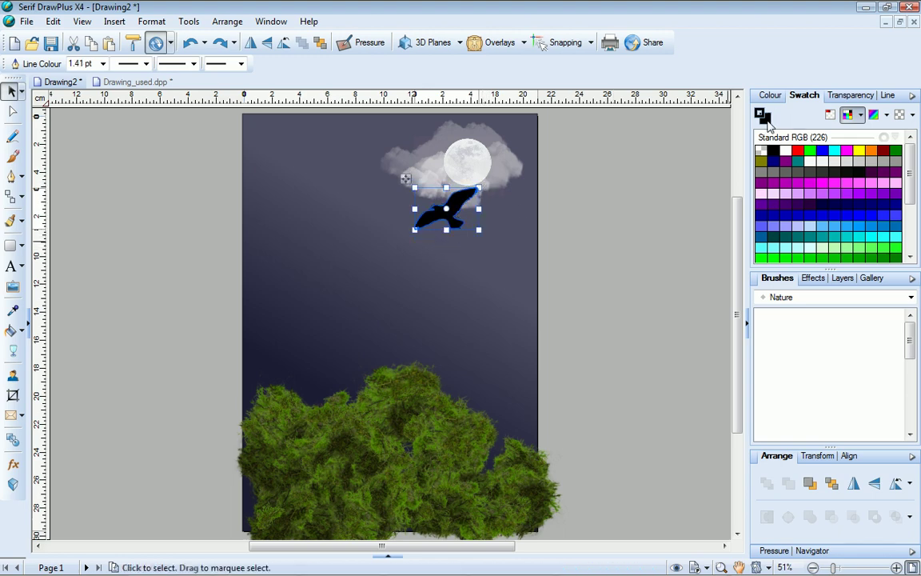
{"action": "left_click", "coordinate": [820, 172]}
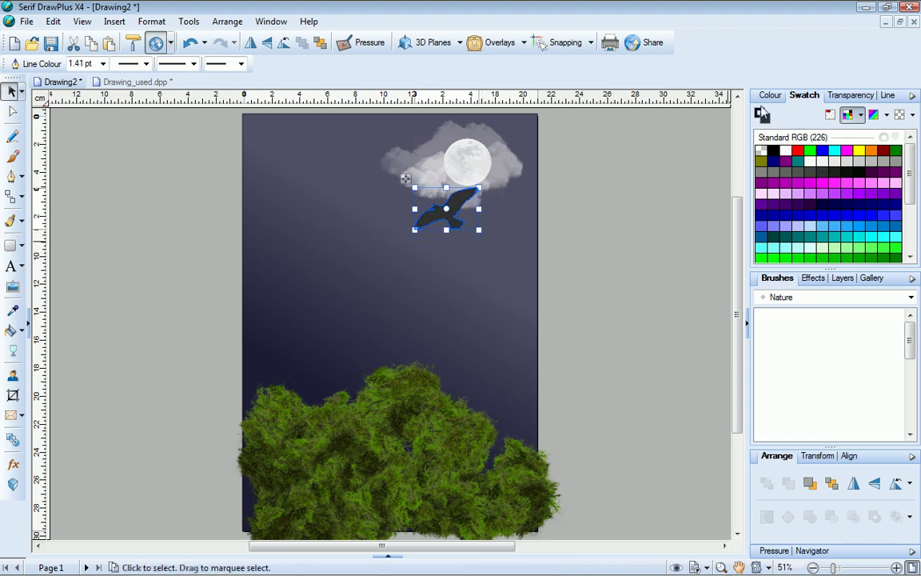
{"action": "left_click", "coordinate": [762, 113]}
{"action": "left_click", "coordinate": [632, 190]}
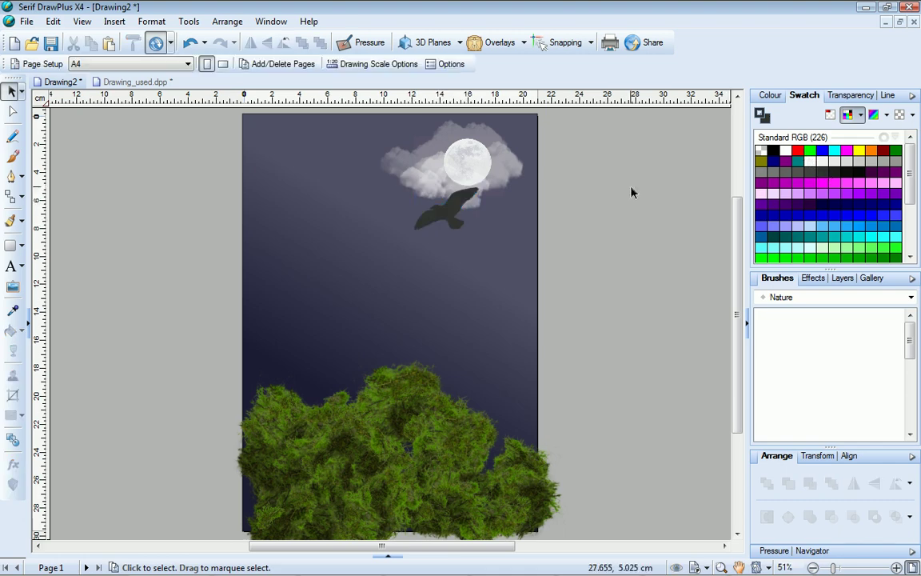